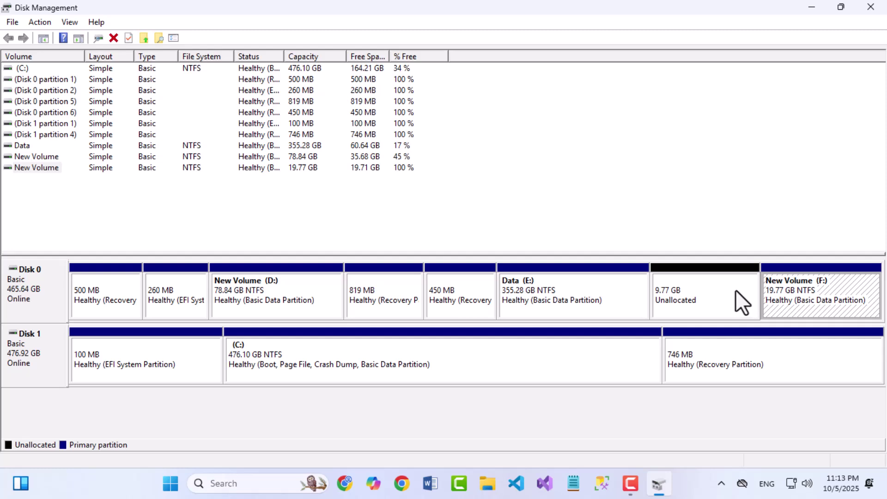
# Step: Reopen Disk Management through a 'disk m' search and maximize its window
pyautogui.click(699, 287)
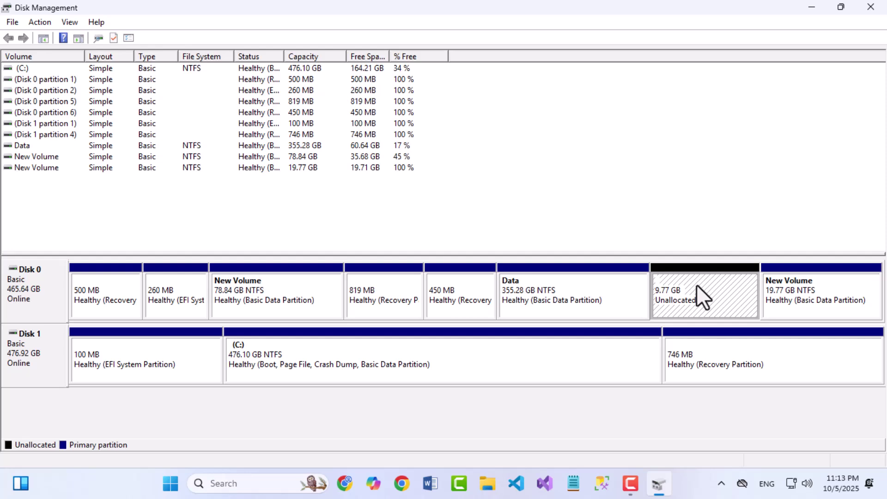
pyautogui.rightClick(697, 285)
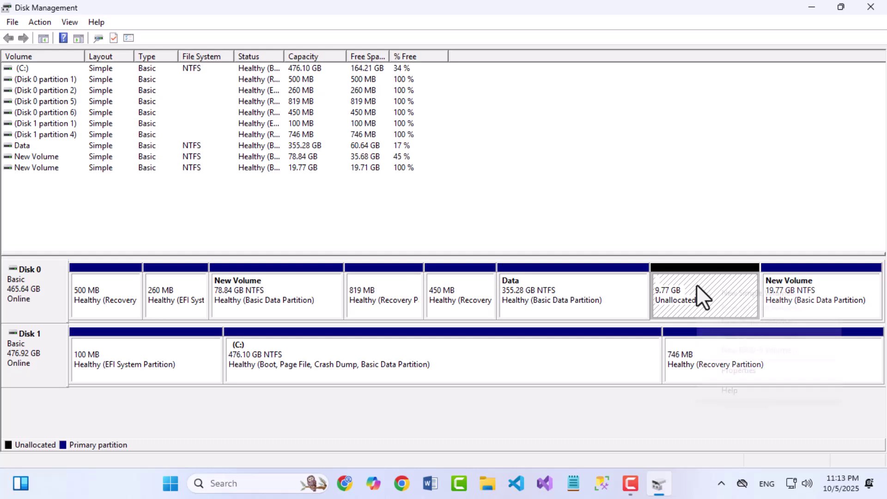
pyautogui.click(488, 140)
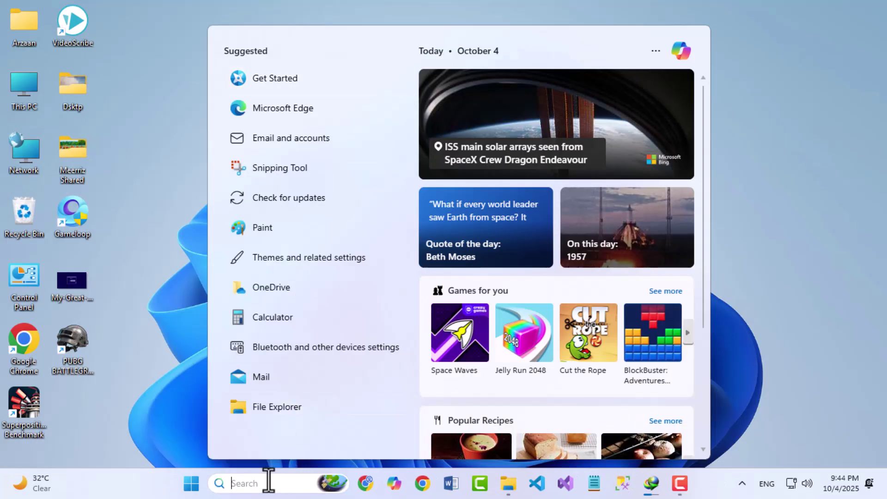
pyautogui.write('di')
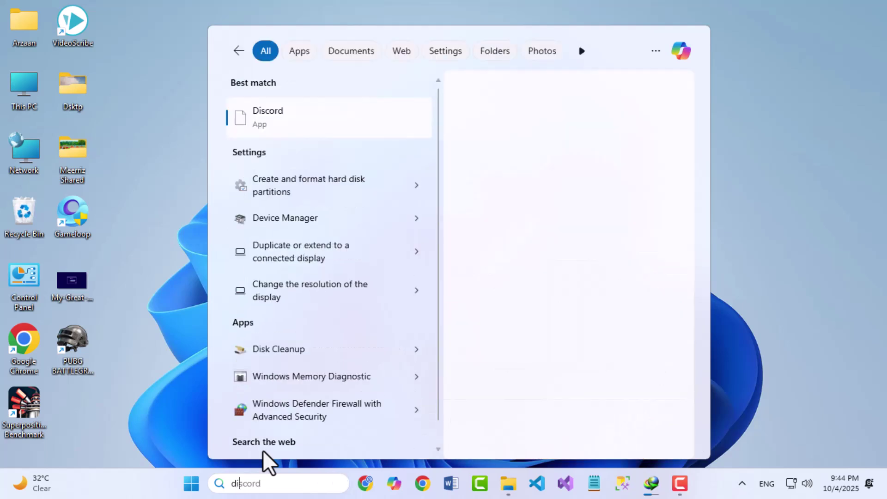
pyautogui.write('sk m')
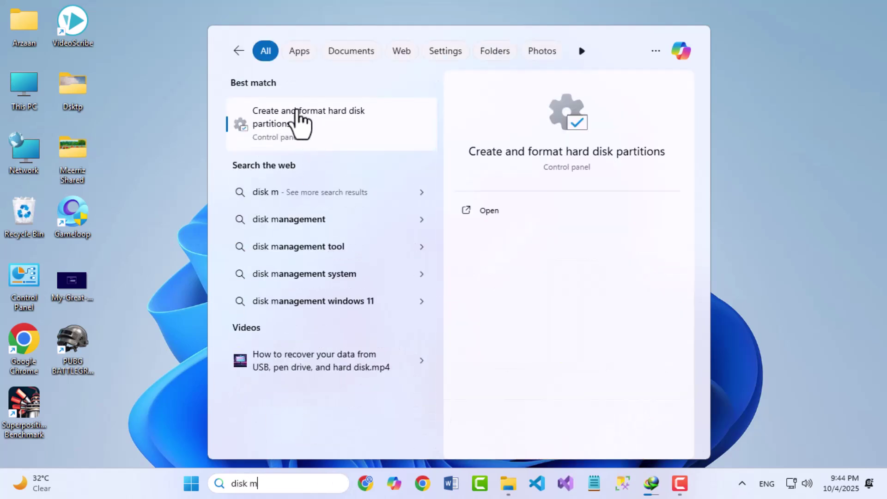
pyautogui.click(299, 117)
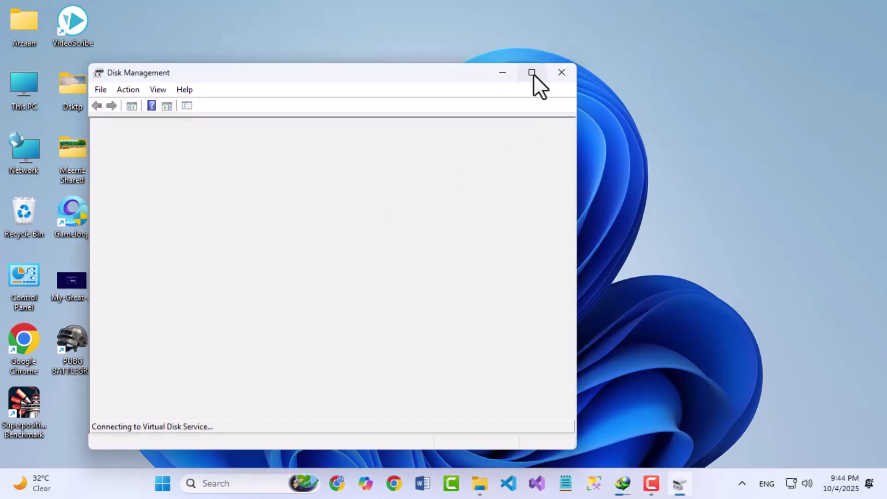
pyautogui.moveTo(576, 448); pyautogui.dragTo(840, 424)
pyautogui.click(796, 73)
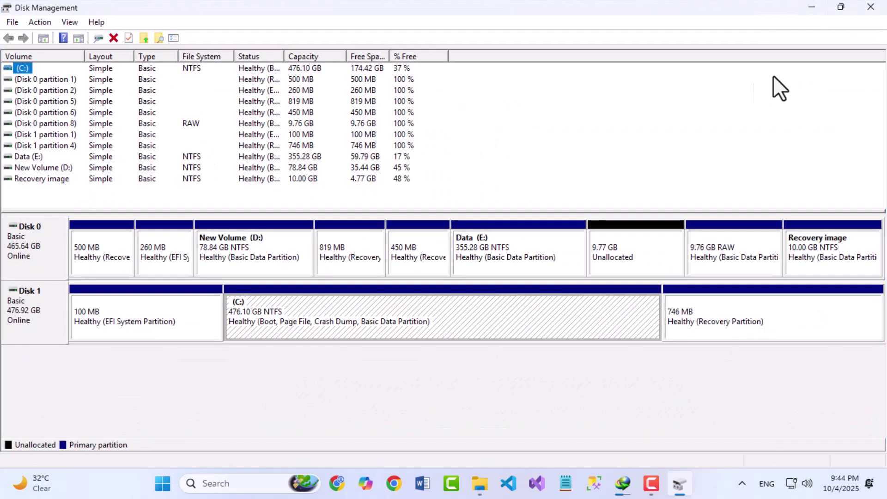
pyautogui.click(271, 253)
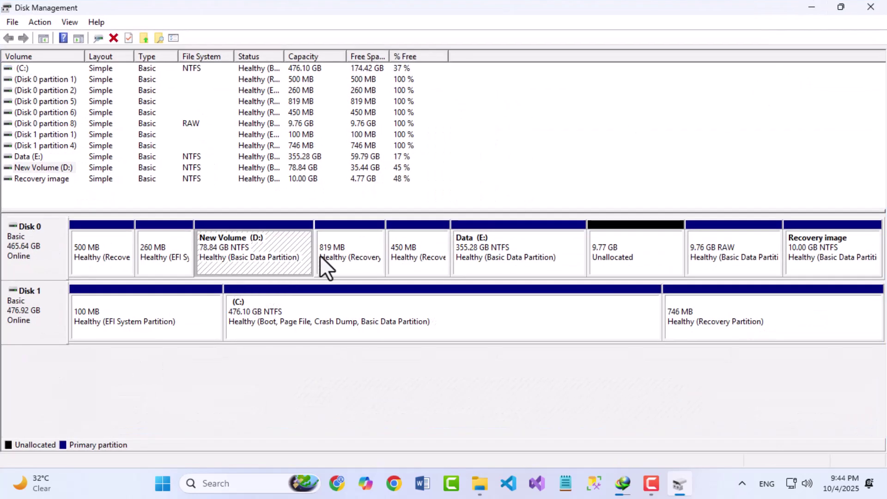
pyautogui.click(351, 255)
pyautogui.click(418, 256)
pyautogui.click(500, 256)
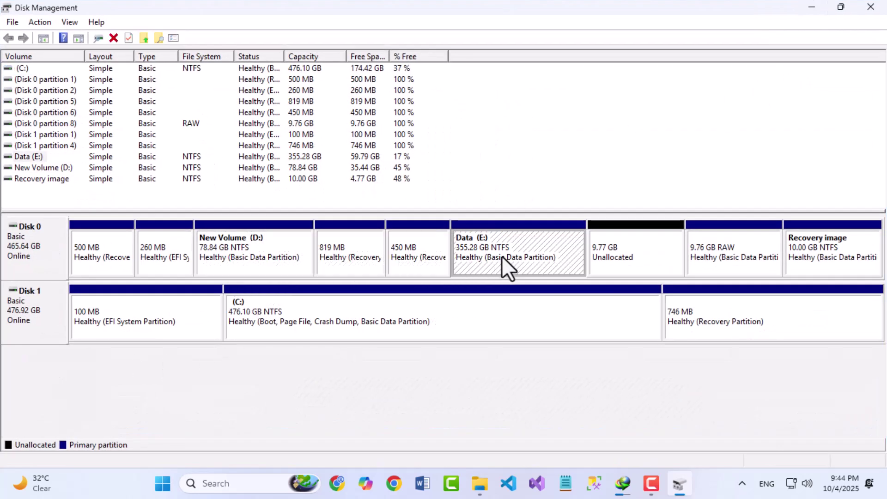
pyautogui.click(625, 254)
pyautogui.rightClick(624, 253)
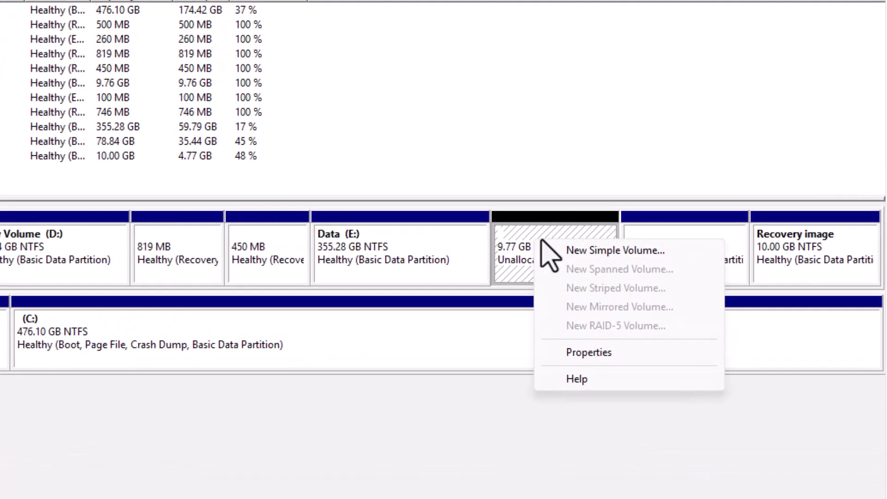
pyautogui.click(548, 257)
pyautogui.click(631, 280)
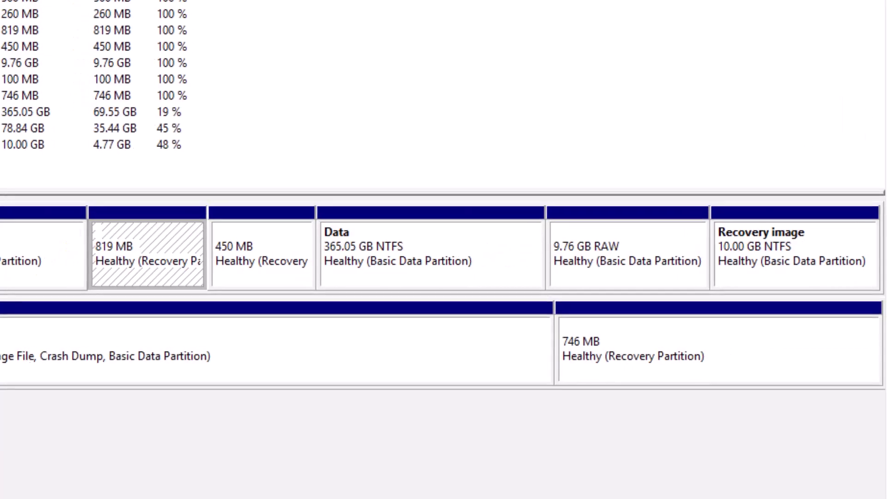
pyautogui.click(709, 228)
pyautogui.rightClick(711, 233)
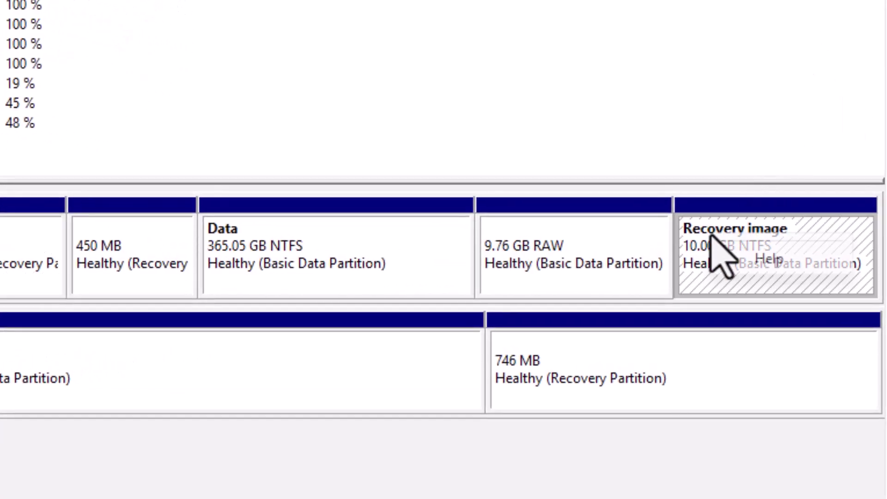
pyautogui.press('Escape')
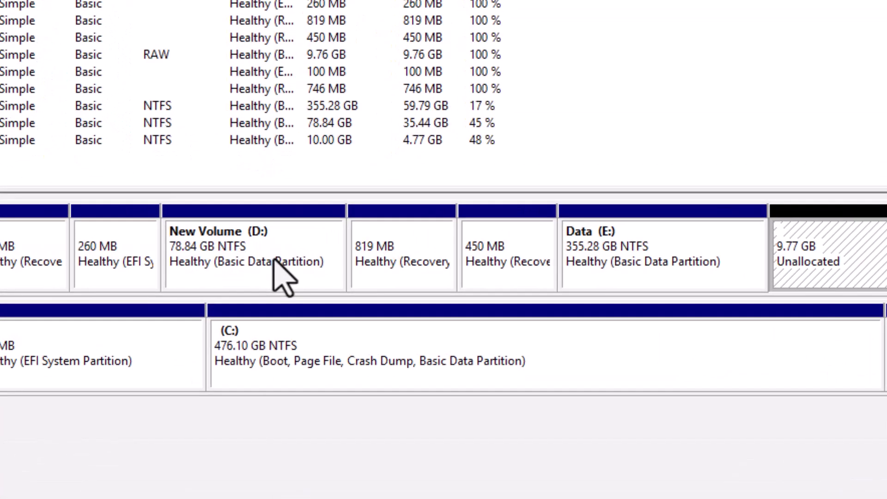
pyautogui.rightClick(276, 259)
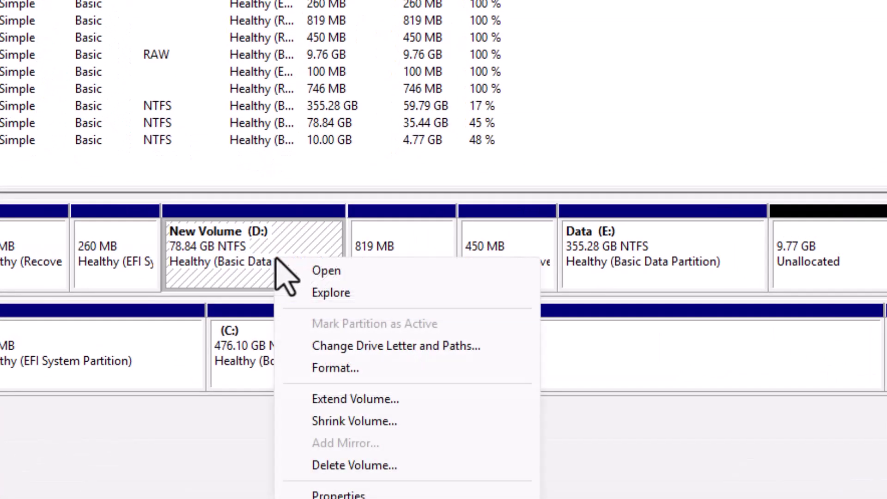
pyautogui.click(365, 400)
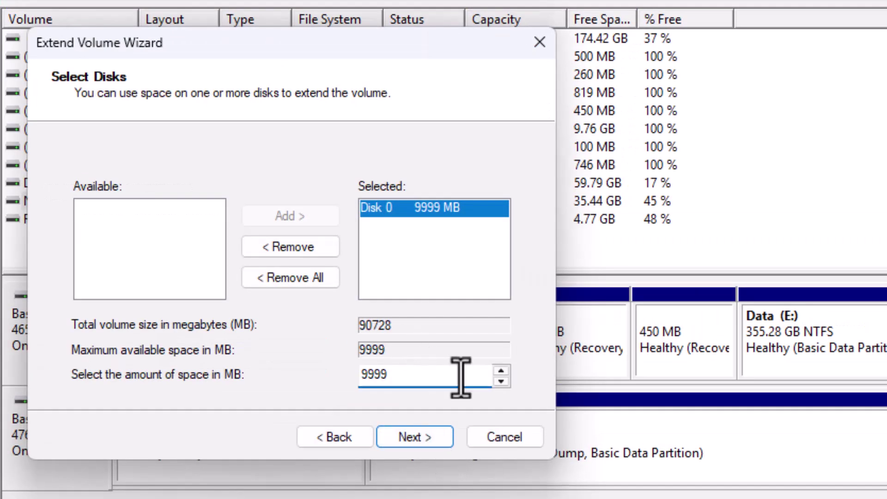
pyautogui.click(438, 443)
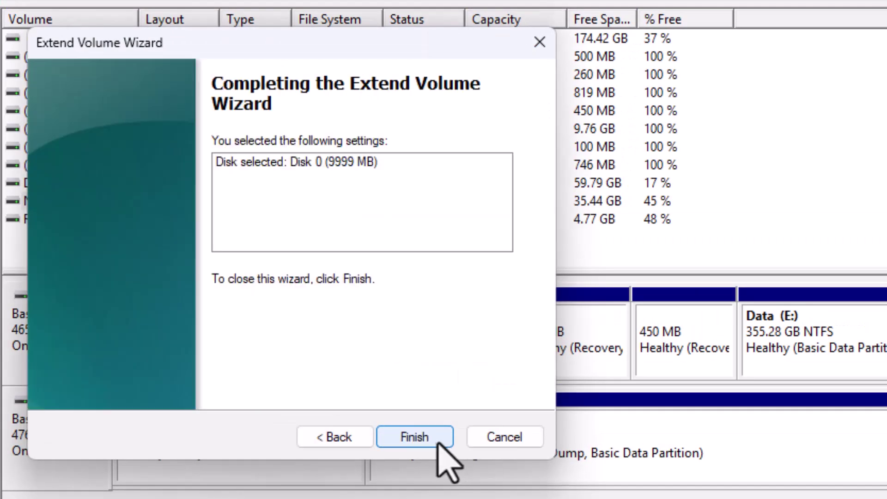
pyautogui.click(437, 442)
pyautogui.click(630, 406)
pyautogui.click(699, 377)
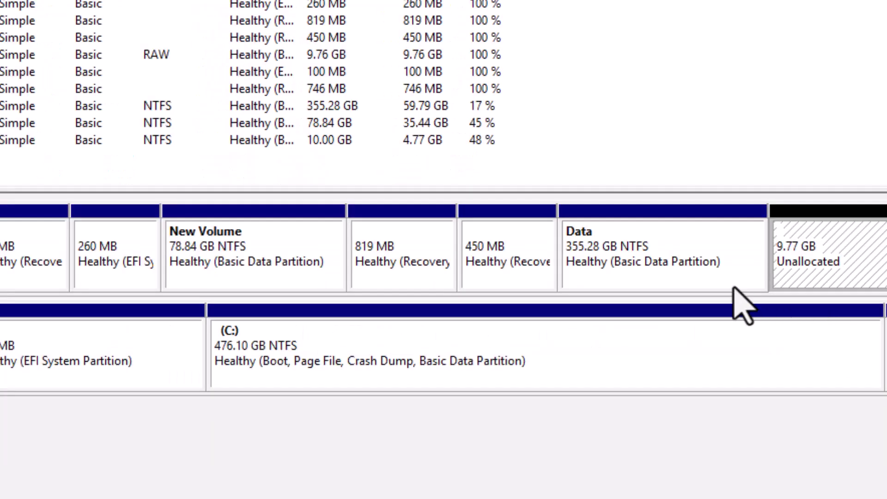
pyautogui.rightClick(605, 249)
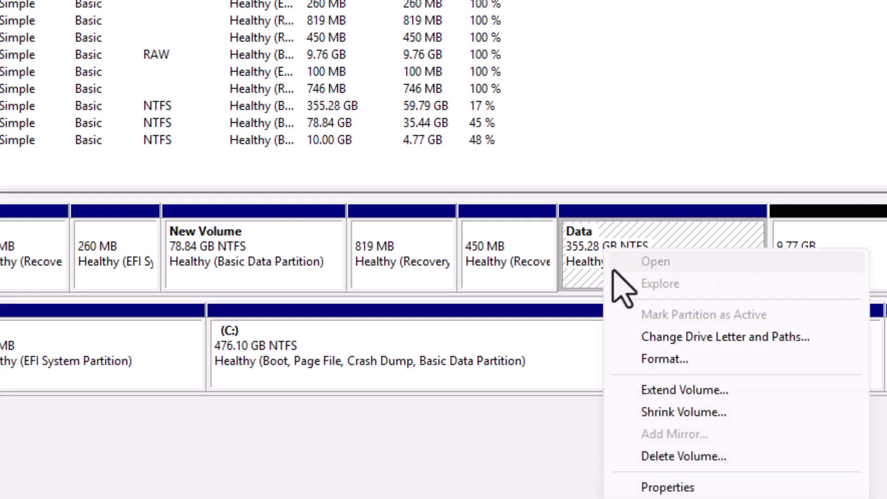
pyautogui.click(518, 283)
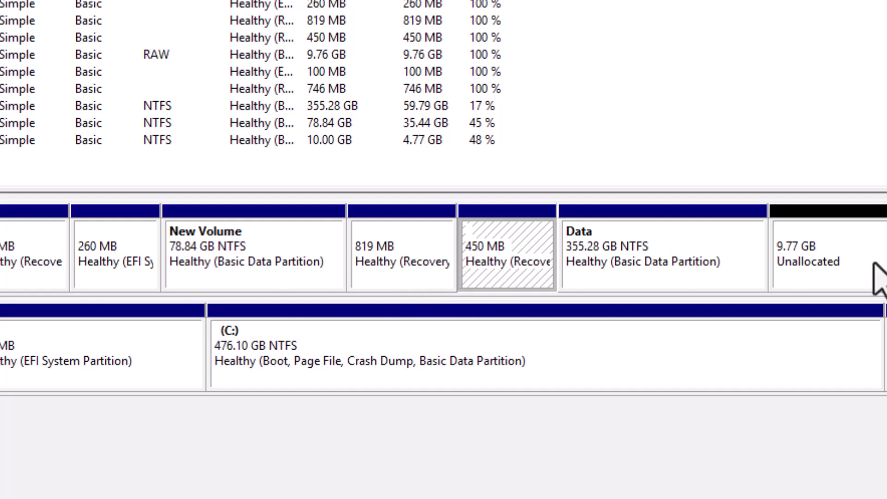
pyautogui.click(709, 258)
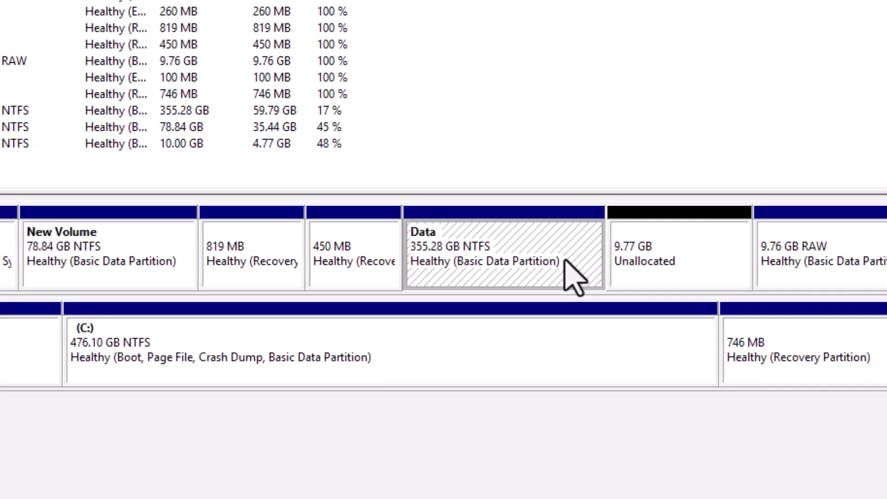
pyautogui.click(774, 261)
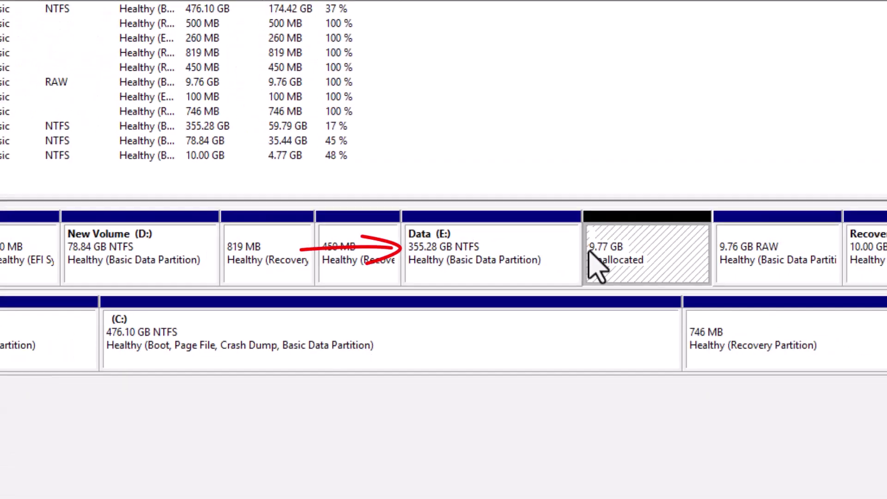
# Step: Extend Data (E:) by the 9999 MB of unallocated space to reach 365.05 GB
pyautogui.rightClick(767, 259)
pyautogui.rightClick(585, 273)
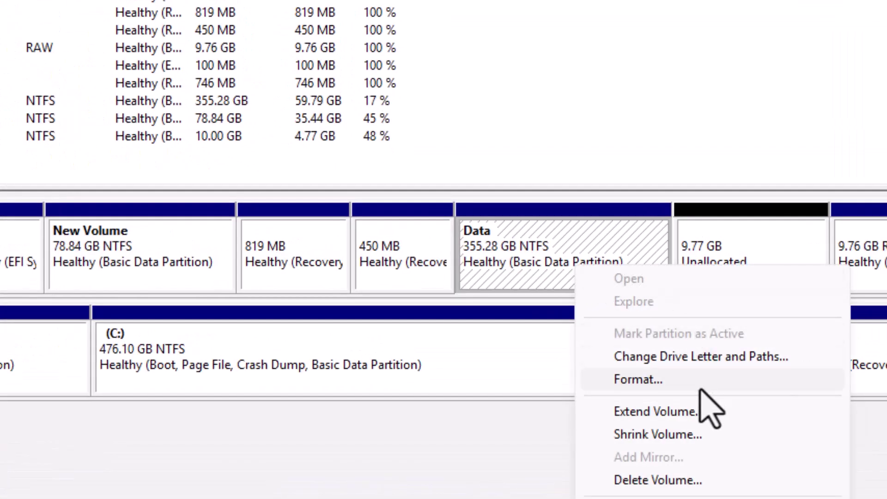
pyautogui.click(667, 413)
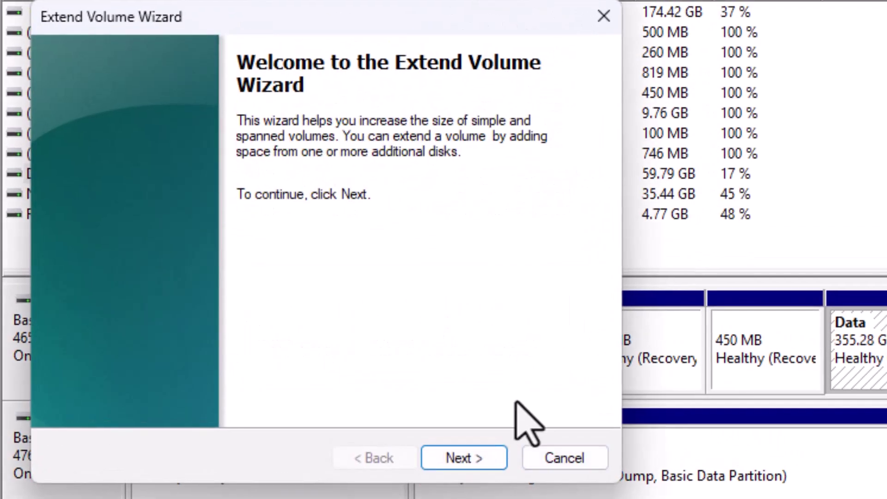
pyautogui.click(474, 458)
pyautogui.click(475, 459)
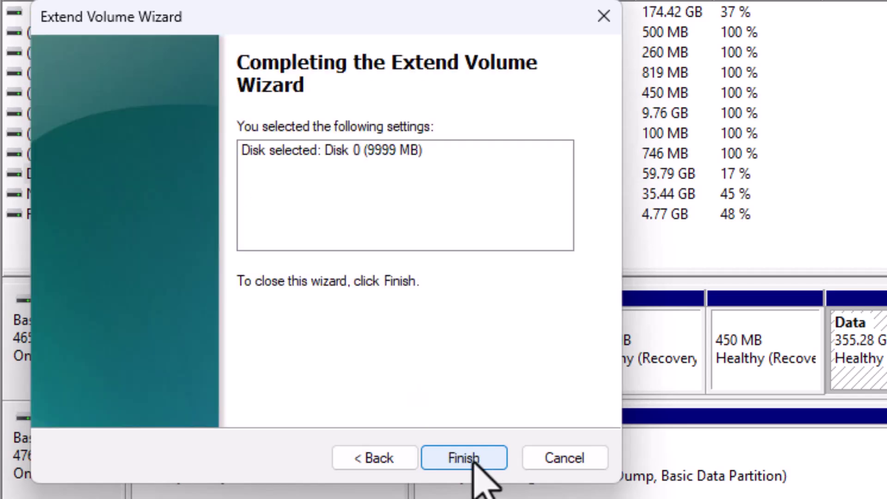
pyautogui.click(464, 458)
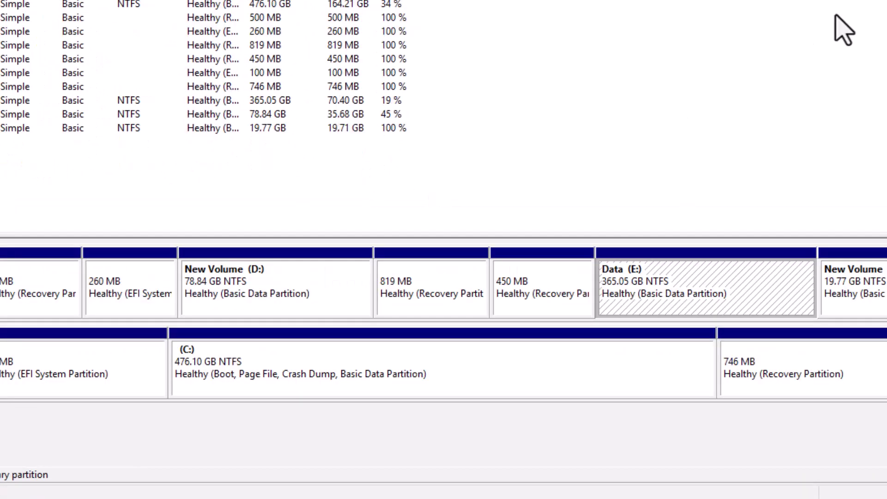
# Step: Shrink Data (E:) by 10000 MB, back to 355.28 GB, freeing 9.77 GB
pyautogui.click(236, 119)
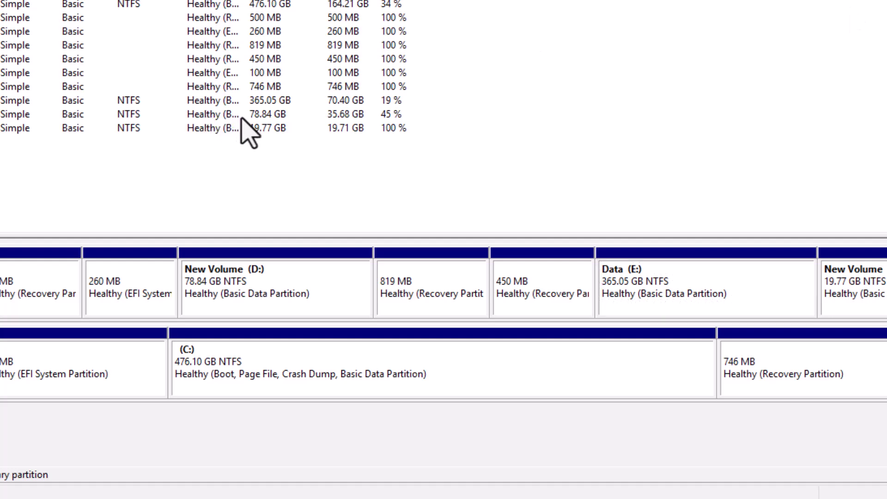
pyautogui.rightClick(718, 302)
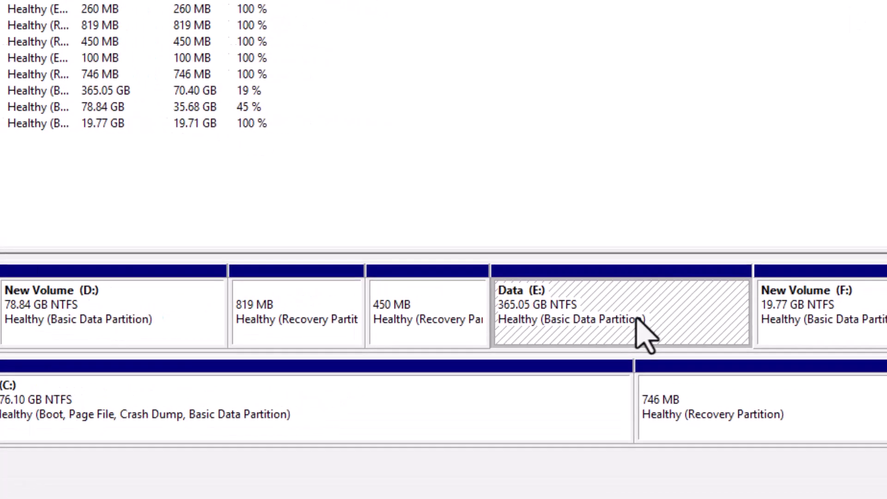
pyautogui.click(787, 192)
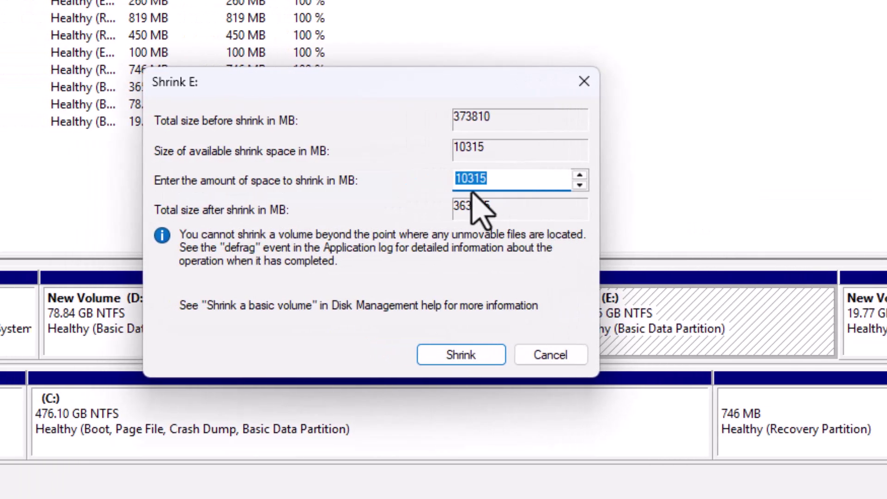
pyautogui.moveTo(469, 179); pyautogui.dragTo(526, 179)
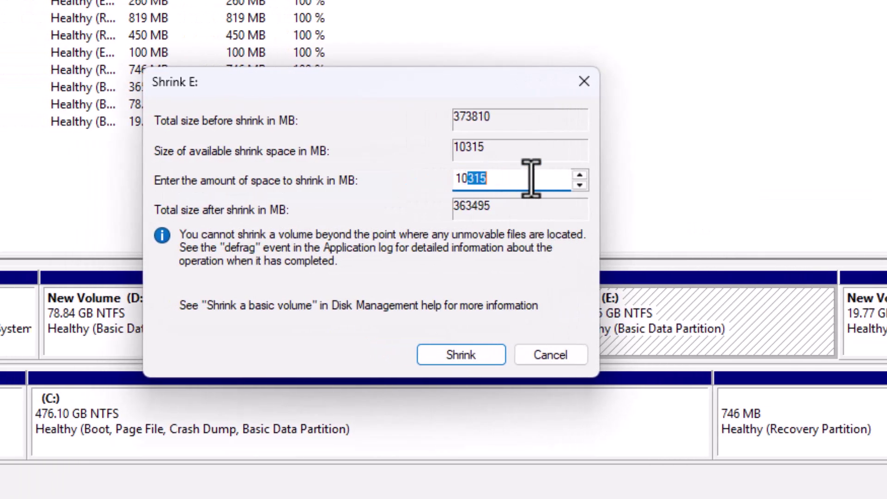
pyautogui.write('0000')
pyautogui.click(472, 354)
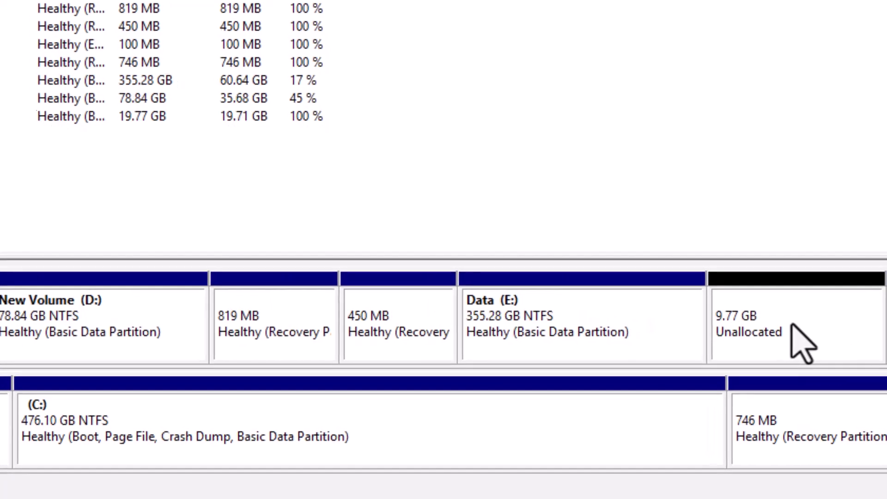
pyautogui.click(779, 324)
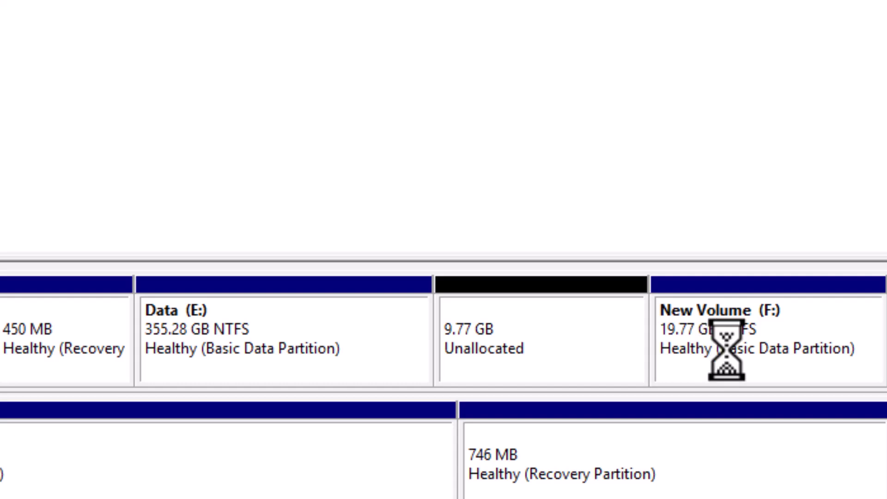
# Step: Delete the 19.77 GB New Volume (F:) and confirm erasing it
pyautogui.rightClick(797, 344)
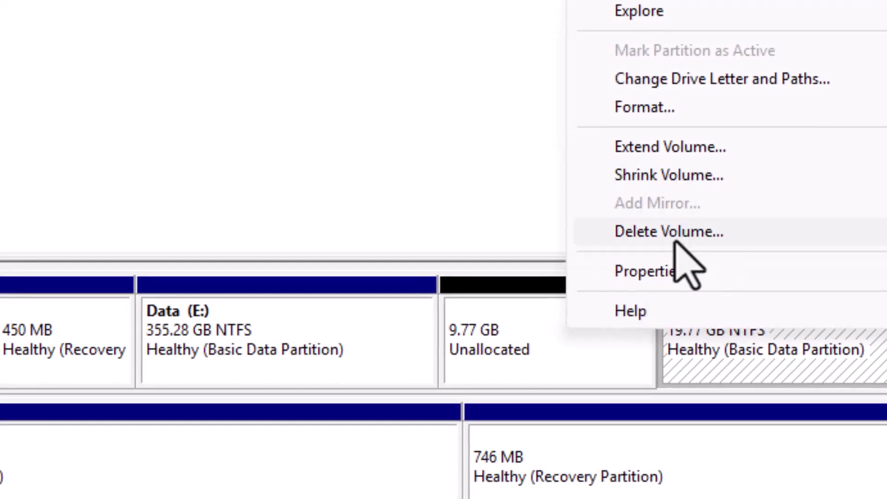
pyautogui.click(678, 232)
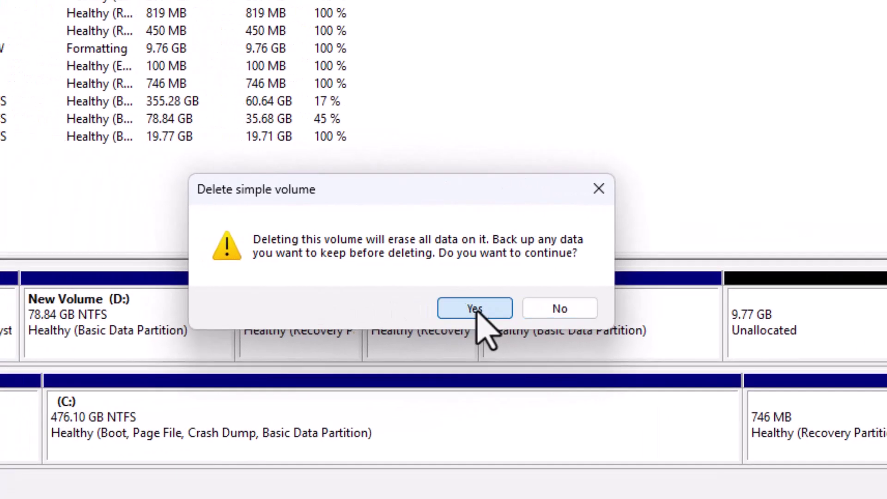
pyautogui.click(262, 318)
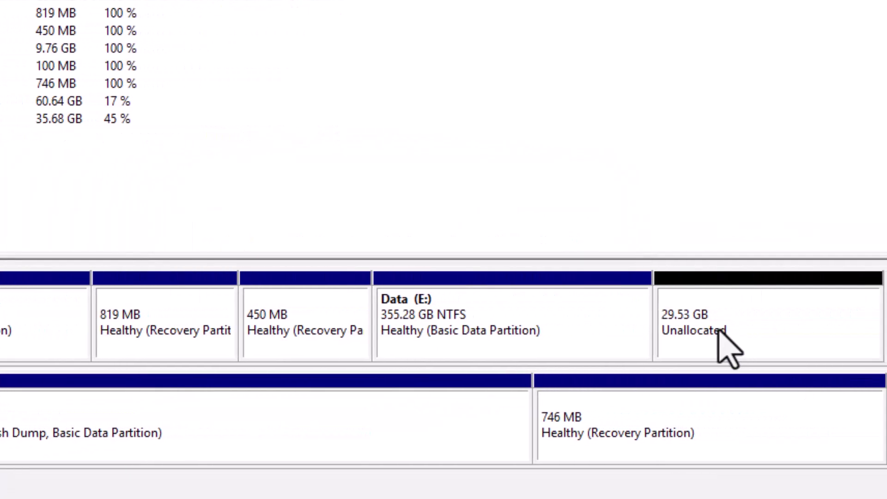
# Step: Select the 29.53 GB unallocated space, dismiss its menu, and close Disk Management
pyautogui.click(805, 323)
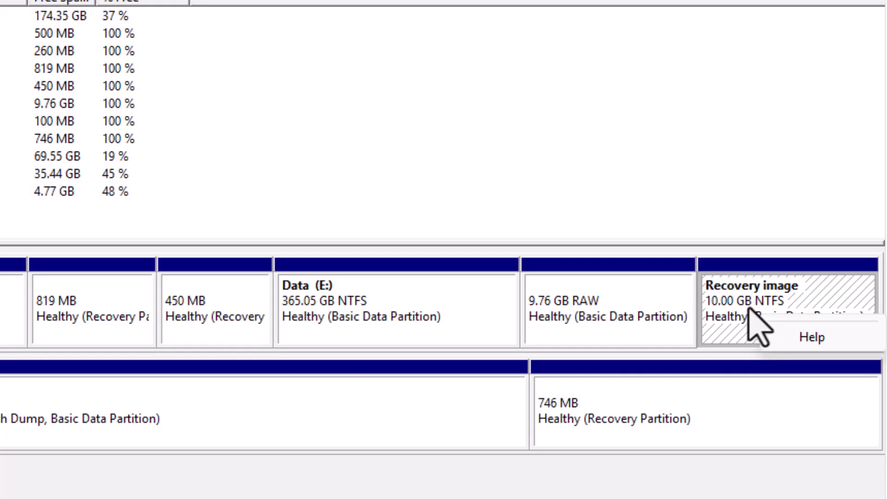
pyautogui.press('Escape')
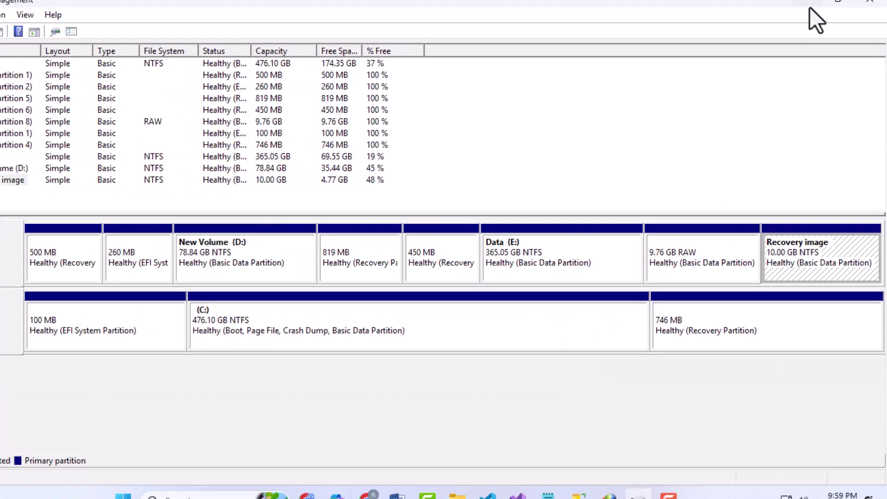
pyautogui.click(810, 6)
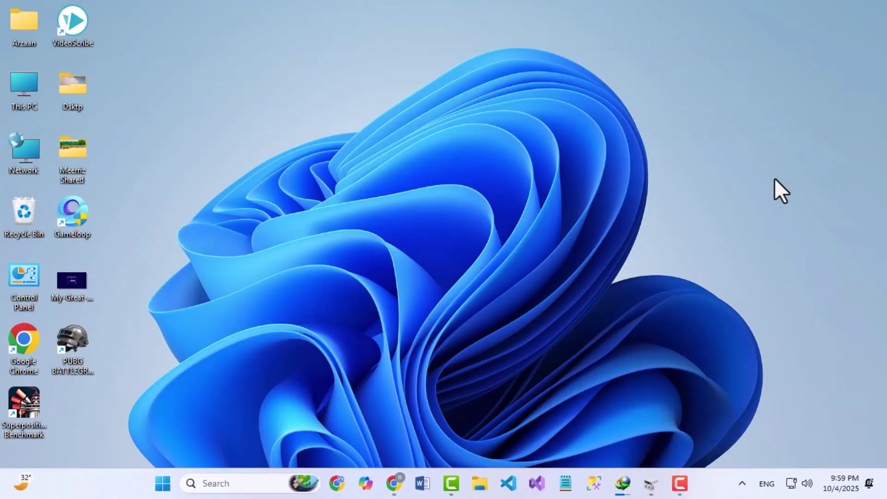
# Step: Launch Command Prompt as administrator from a 'cmd' search
pyautogui.click(220, 484)
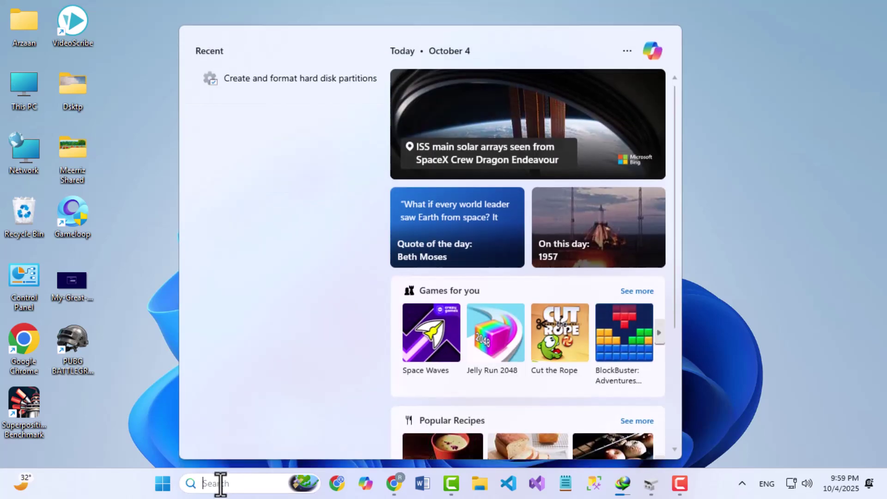
pyautogui.write('cmd')
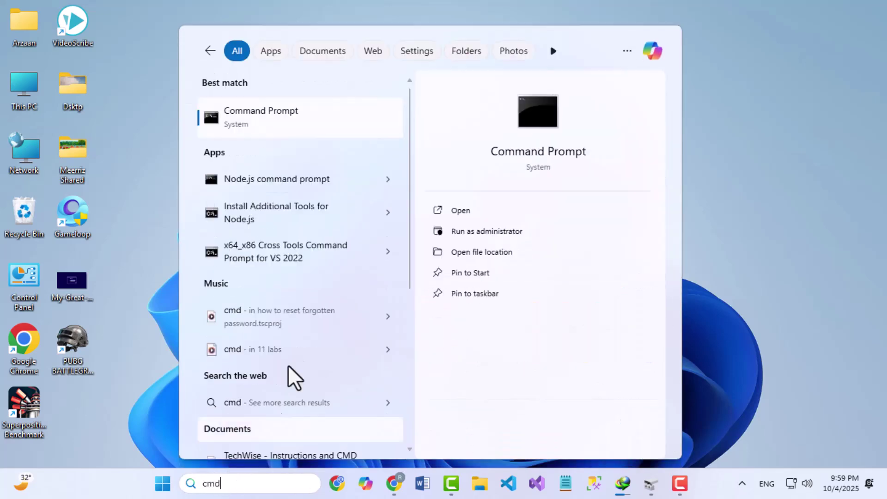
pyautogui.rightClick(289, 125)
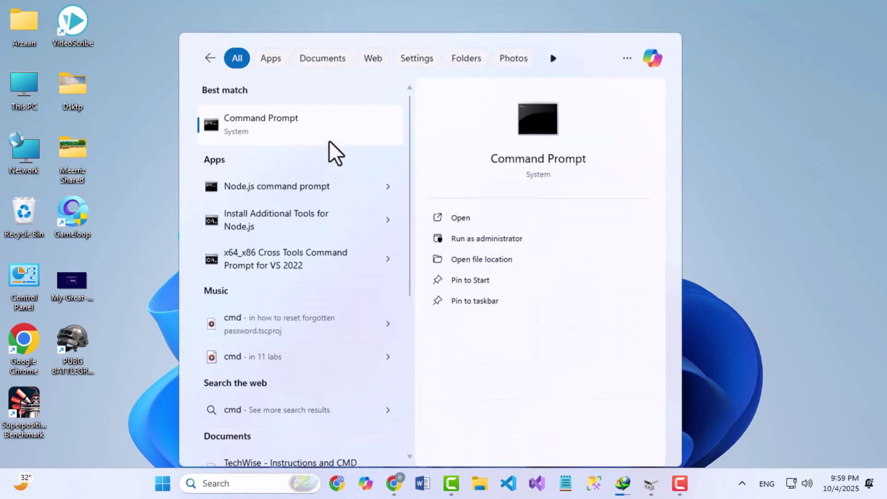
pyautogui.hotkey('ctrl', 'shift', 'Return')
# Step: Approve the UAC prompt, start diskpart and run list disk
pyautogui.click(405, 342)
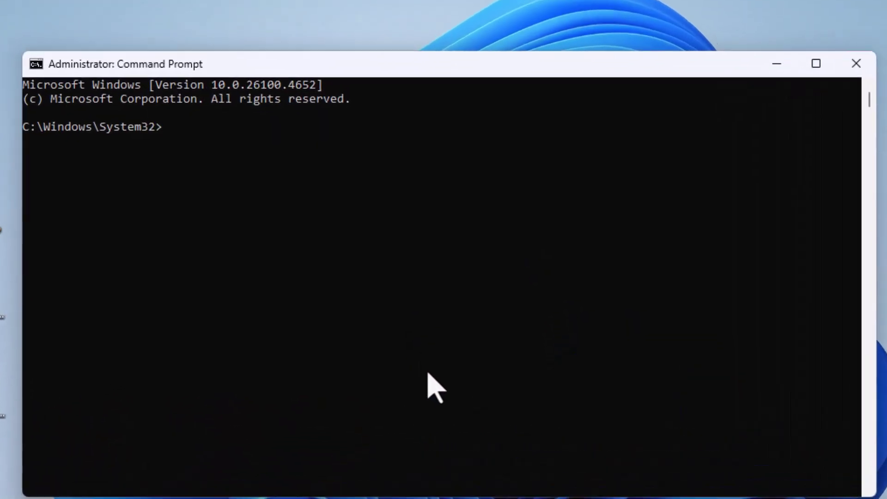
pyautogui.write('diskpart')
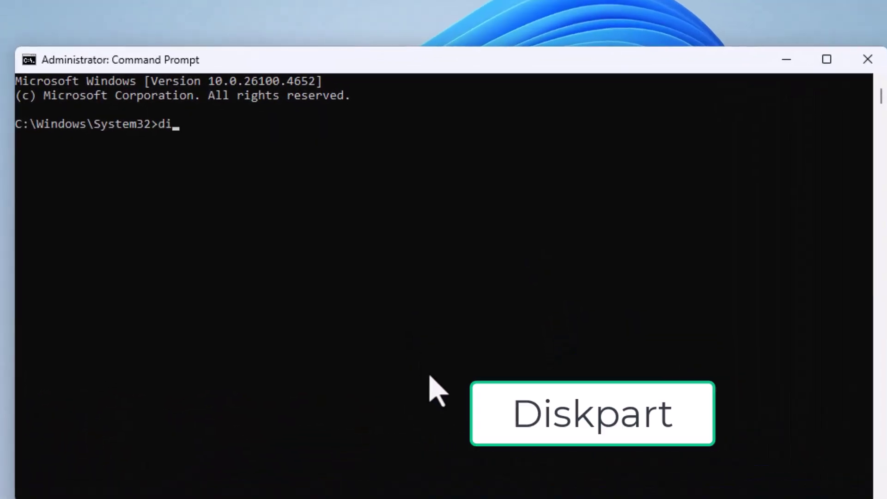
pyautogui.press('Return')
pyautogui.write('lis')
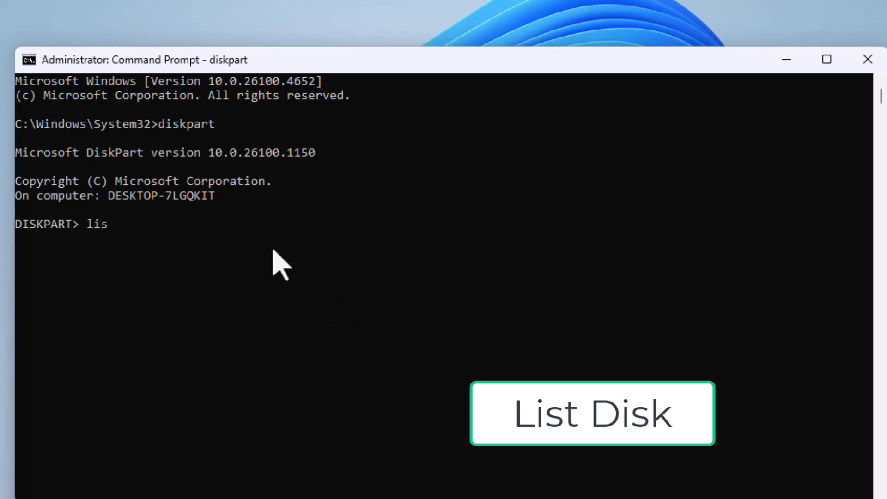
pyautogui.write('t disk')
pyautogui.press('Return')
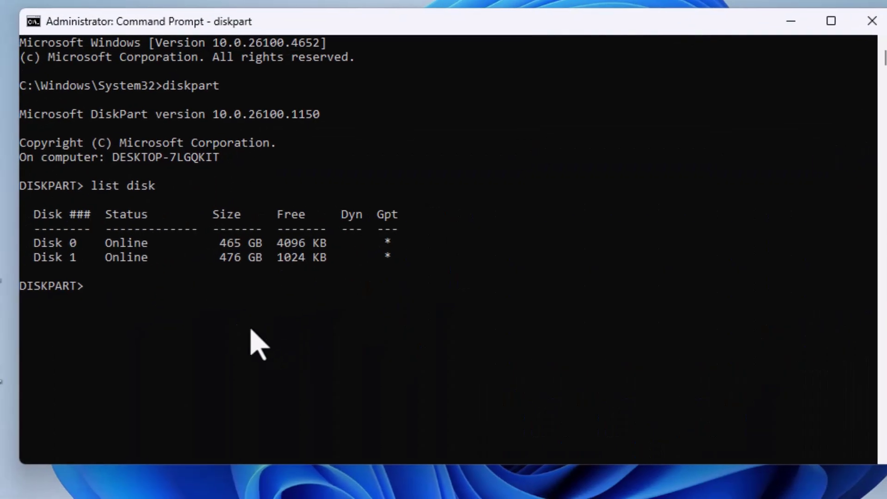
# Step: Select Disk 0 and list its nine partitions with list partition
pyautogui.click(142, 295)
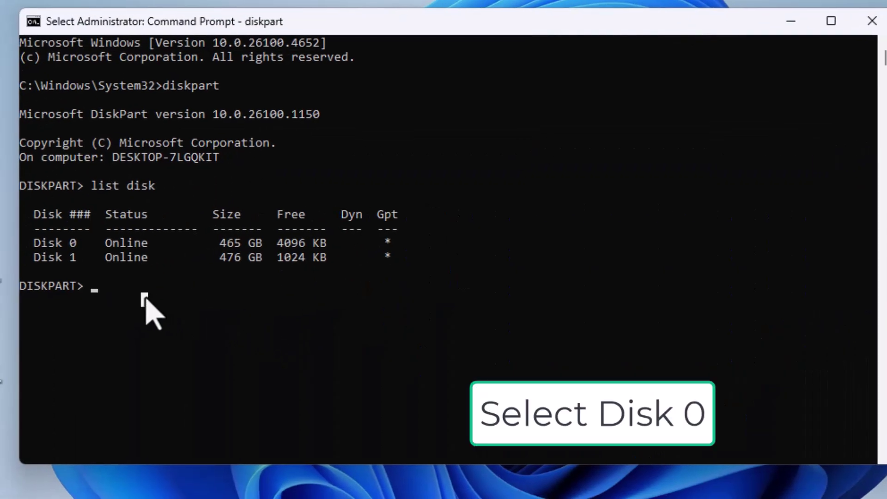
pyautogui.write('select disk 0')
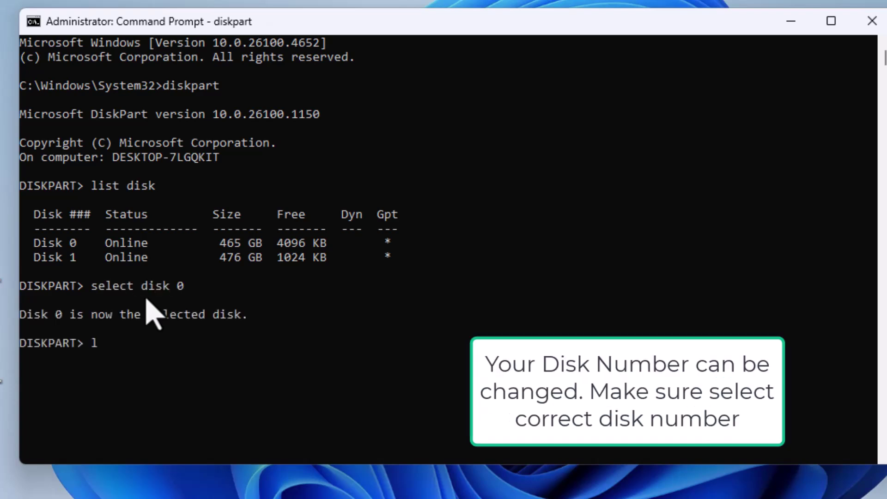
pyautogui.press('BackSpace')
pyautogui.write('list par')
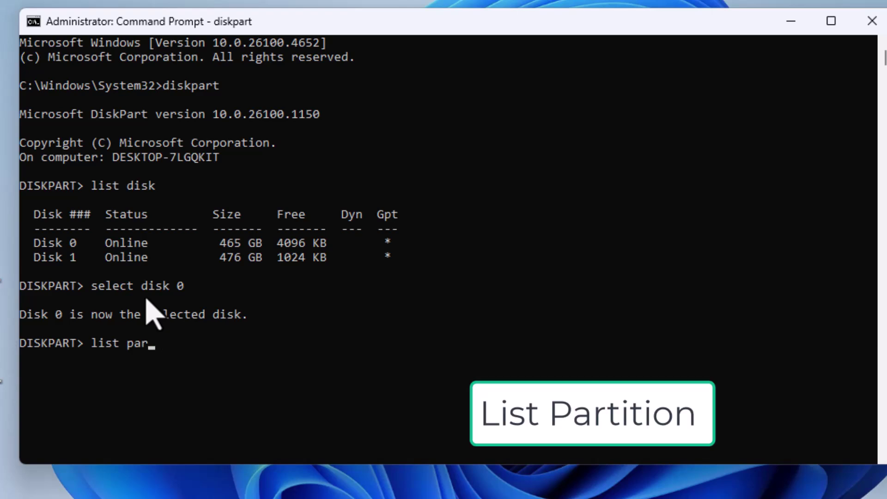
pyautogui.write('tition')
pyautogui.press('Return')
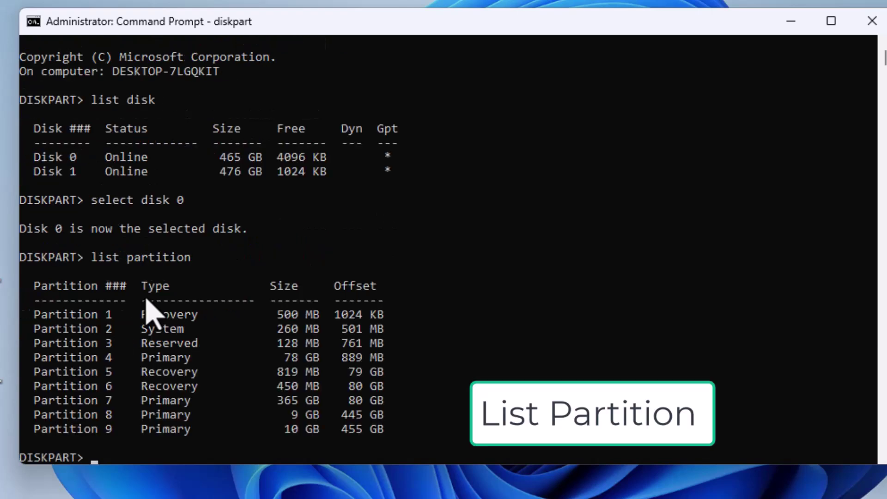
# Step: Select Partition 9 in DiskPart and enter delete partition override
pyautogui.scroll(-3, 153, 315)
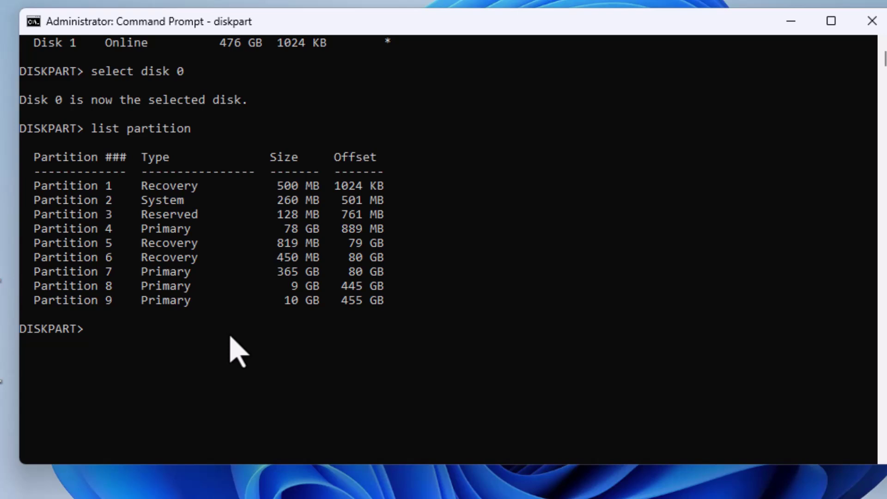
pyautogui.write('select partio')
pyautogui.press('BackSpace')
pyautogui.press('BackSpace')
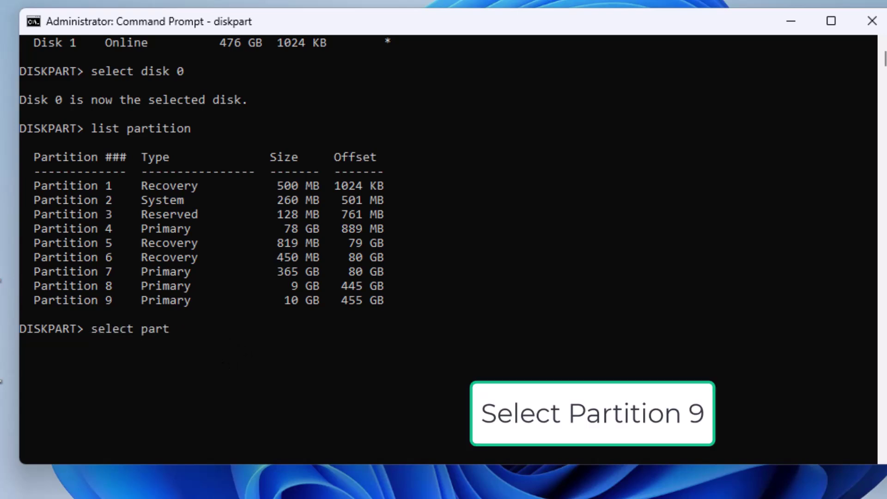
pyautogui.write('ition 9')
pyautogui.press('Return')
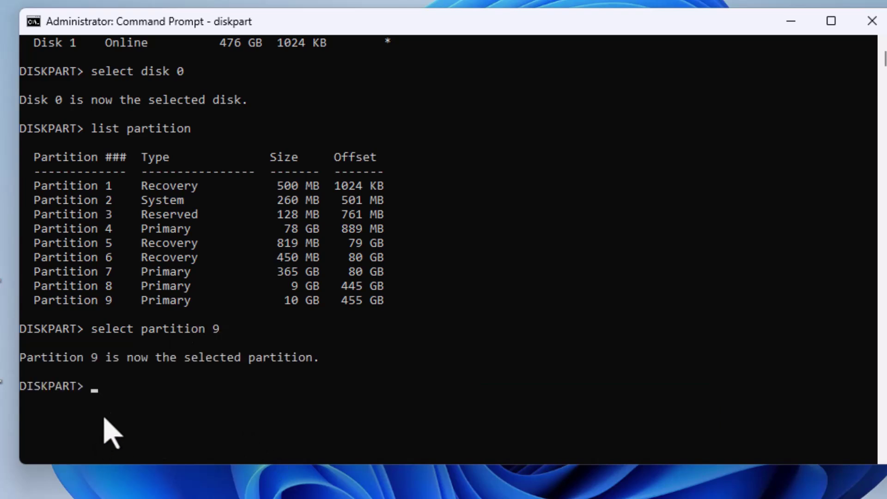
pyautogui.write('delete partition override')
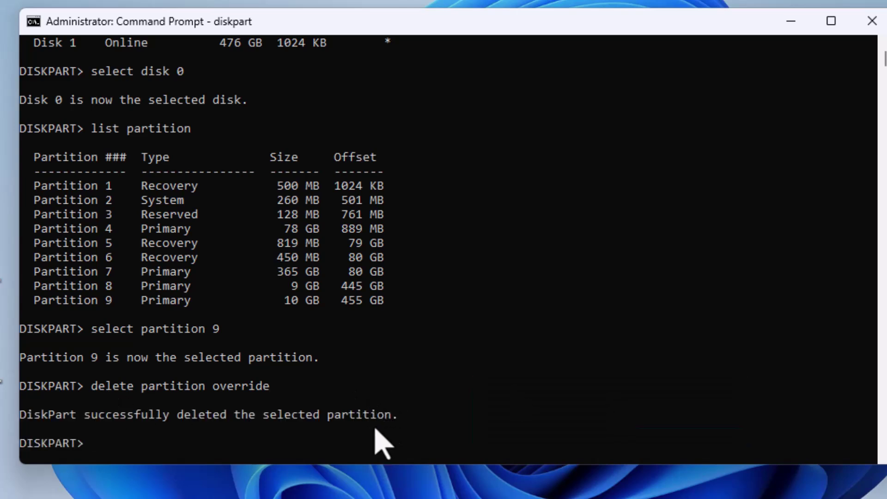
# Step: Create a full-size 20240 MB NTFS New Volume (F:) on the unallocated space, then close Disk Management
pyautogui.click(786, 19)
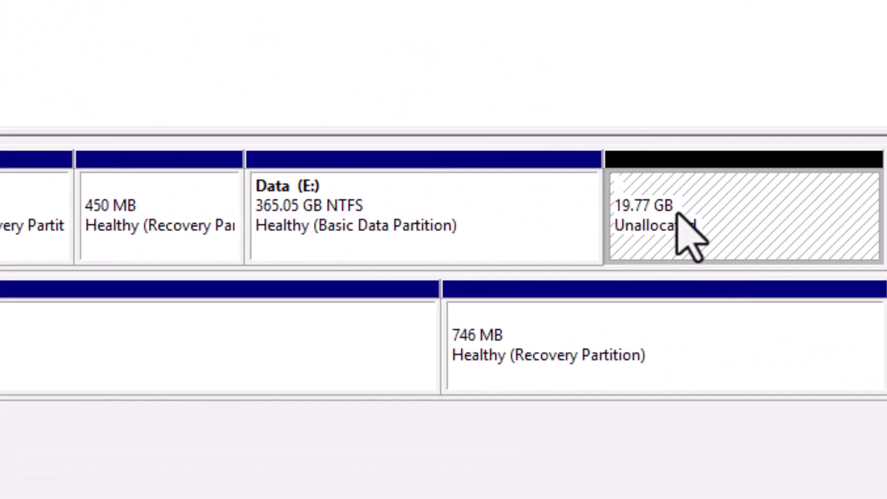
pyautogui.rightClick(664, 209)
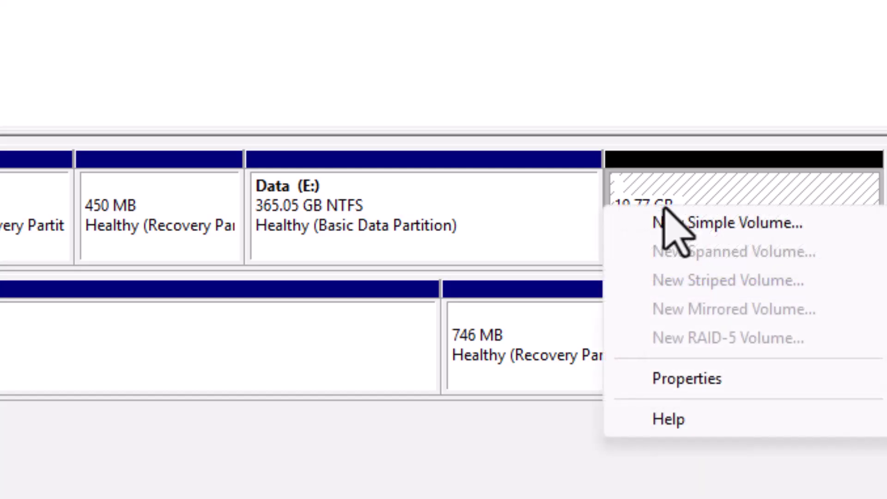
pyautogui.click(706, 225)
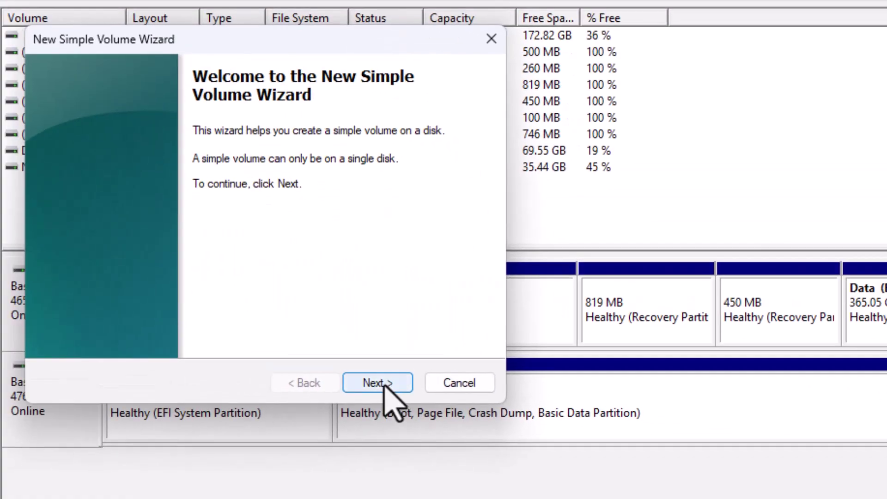
pyautogui.click(376, 383)
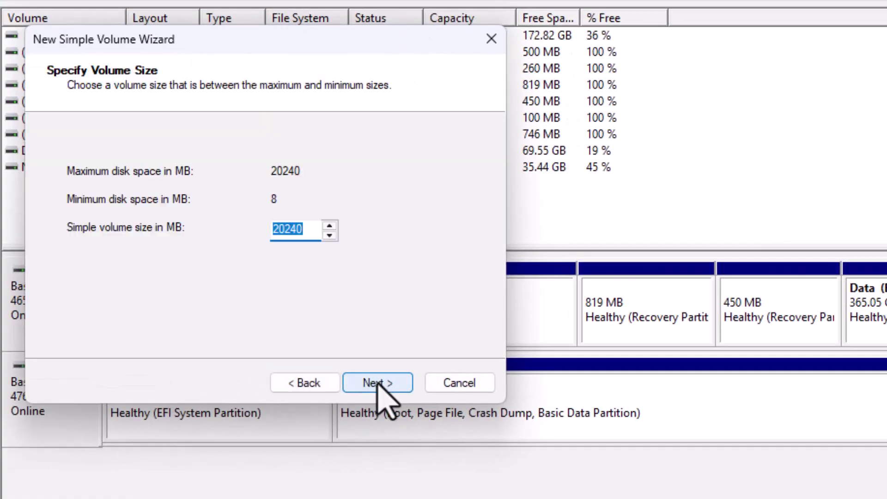
pyautogui.click(379, 384)
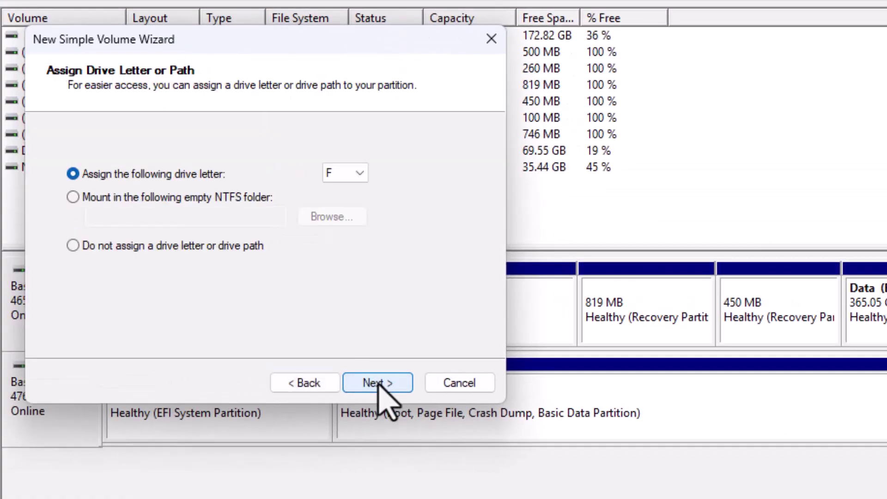
pyautogui.click(379, 383)
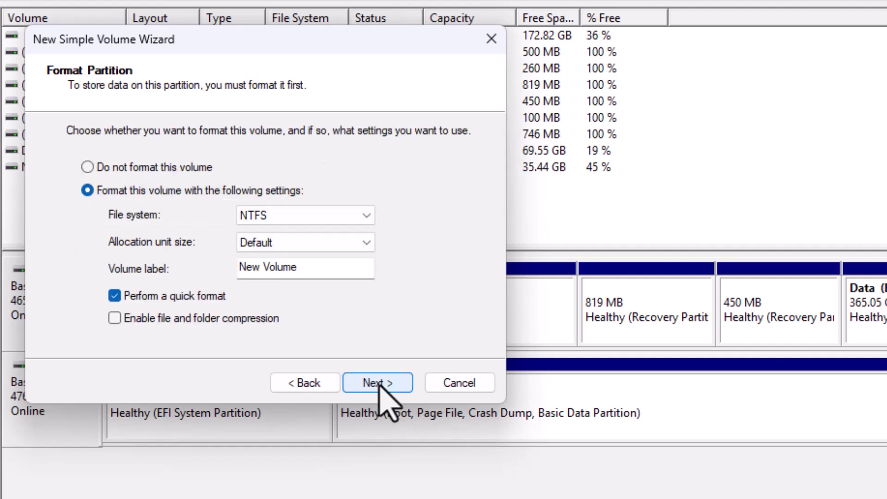
pyautogui.click(379, 383)
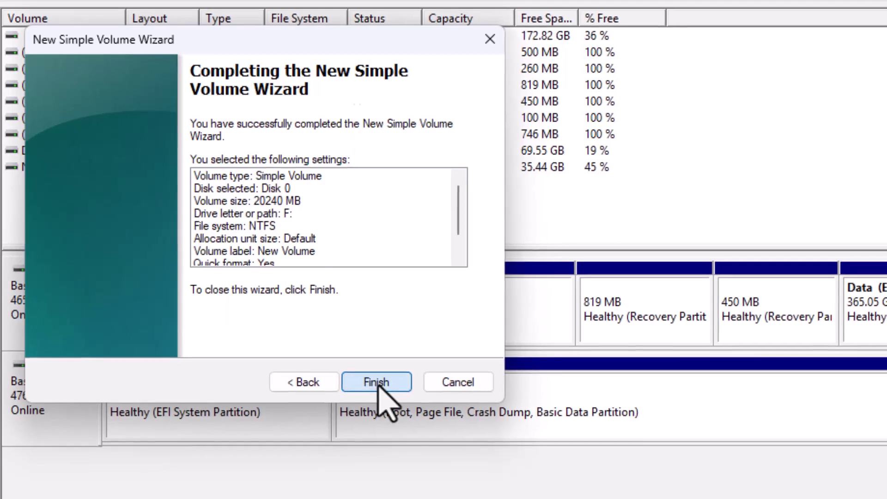
pyautogui.click(379, 384)
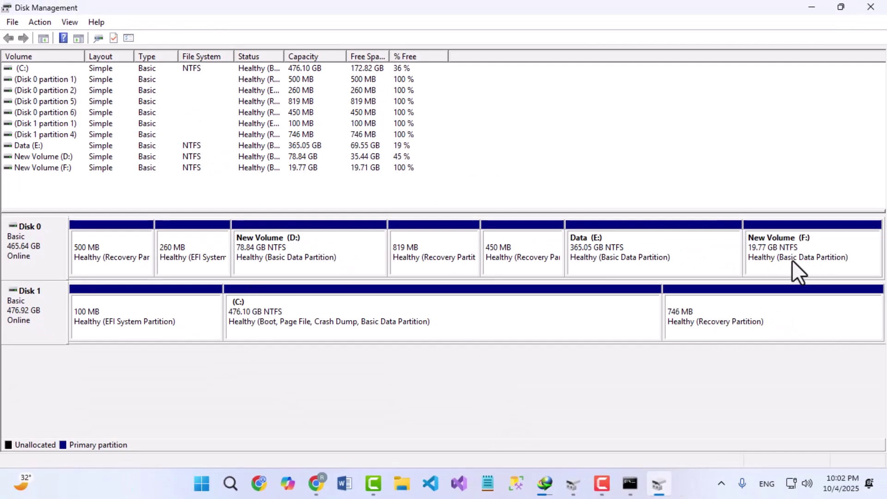
pyautogui.click(868, 7)
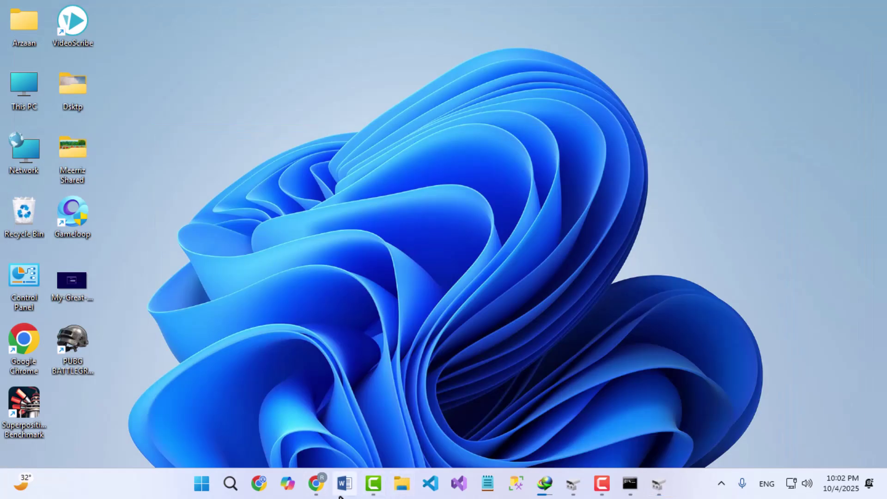
# Step: Open File Explorer at This PC to see the 19.7 GB New Volume (F:)
pyautogui.click(402, 485)
pyautogui.click(55, 355)
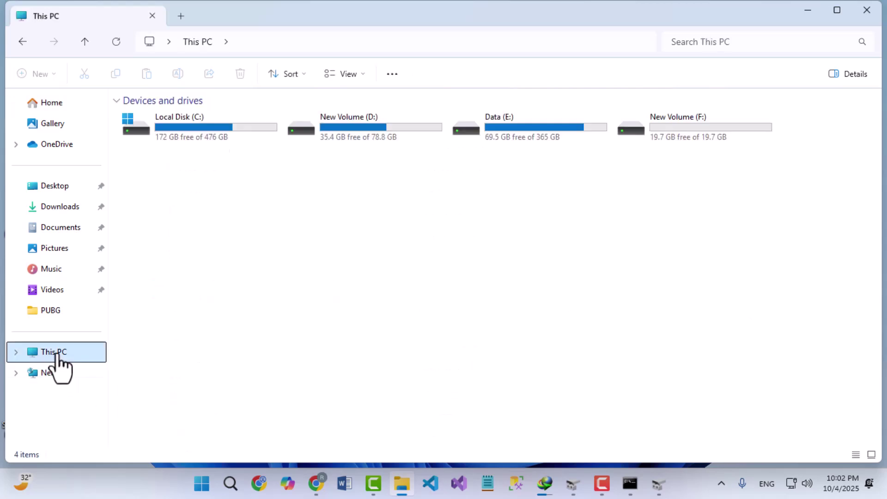